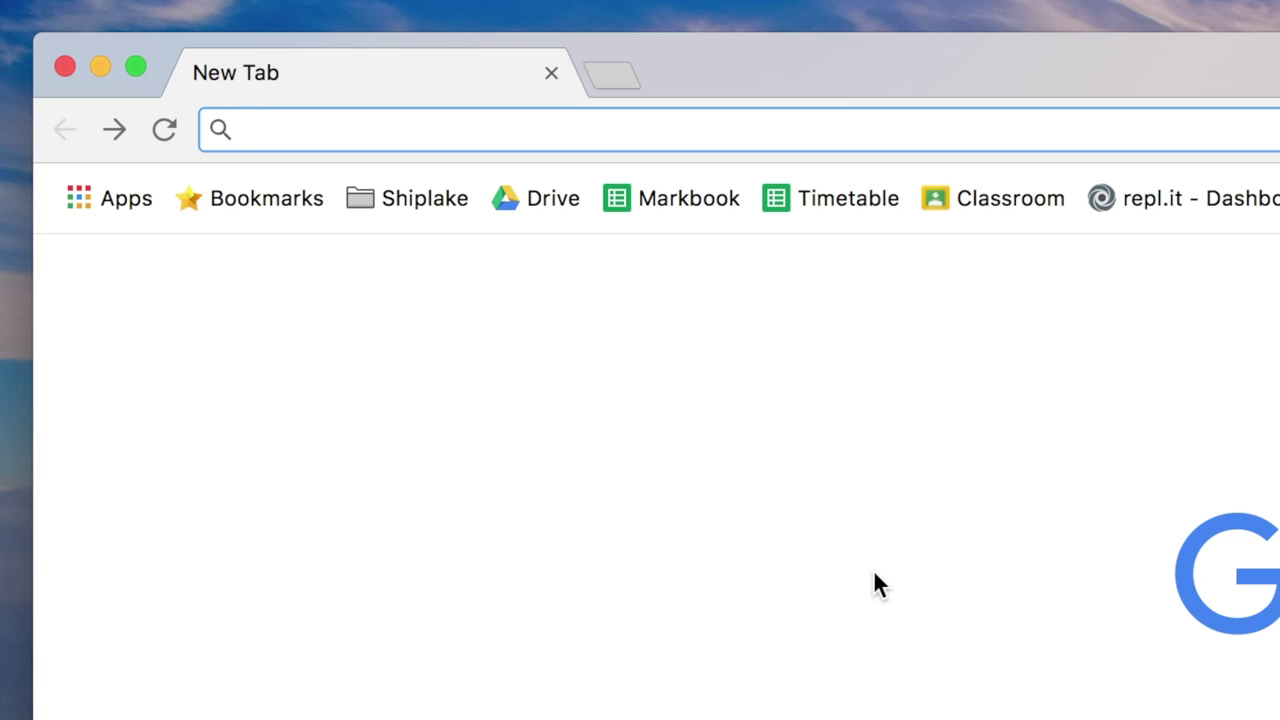
- Search the web for "pdf mergy" and add the PDF Mergy app to Chrome from its Chrome Web Store page
type("pdf mergy")
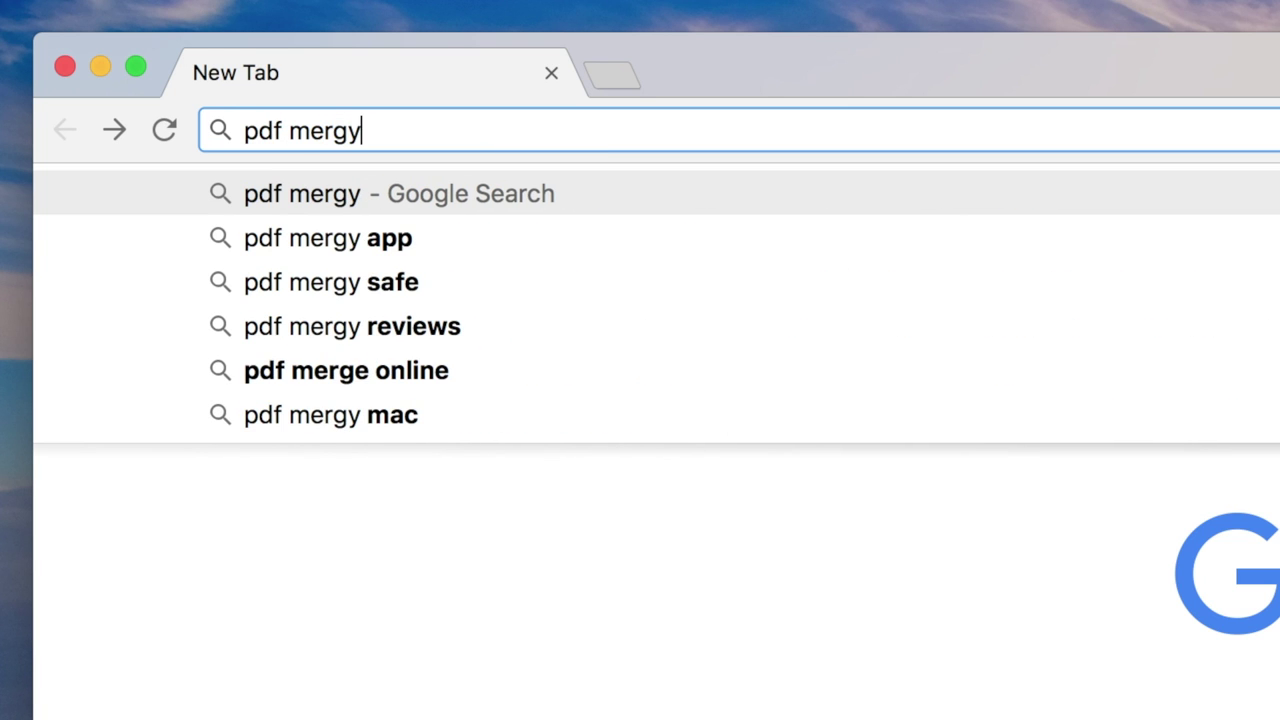
key("Return")
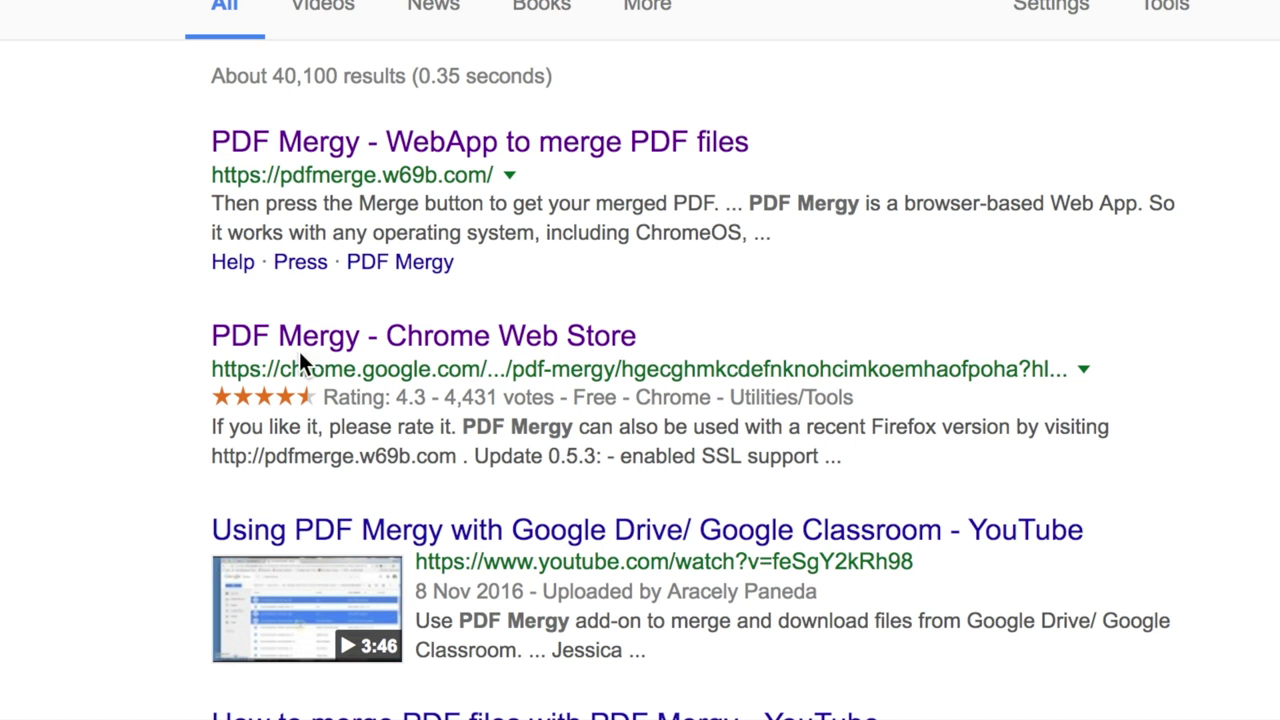
left_click(560, 340)
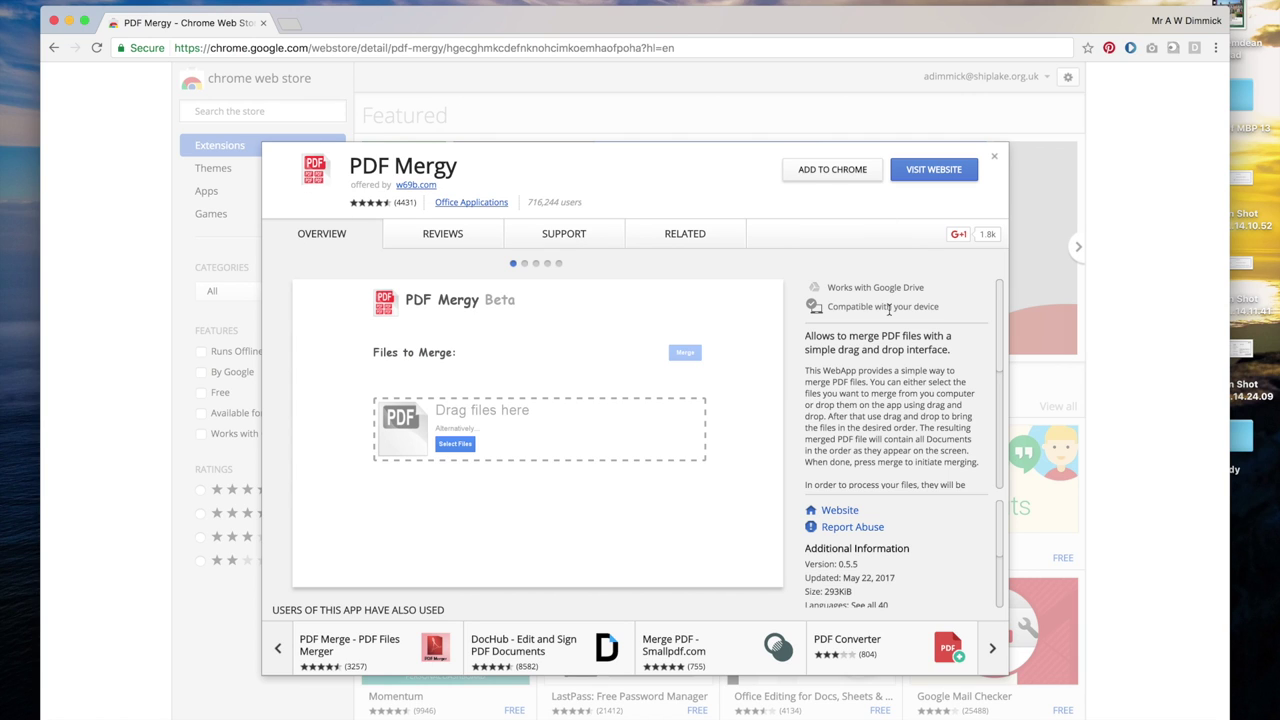
left_click(837, 181)
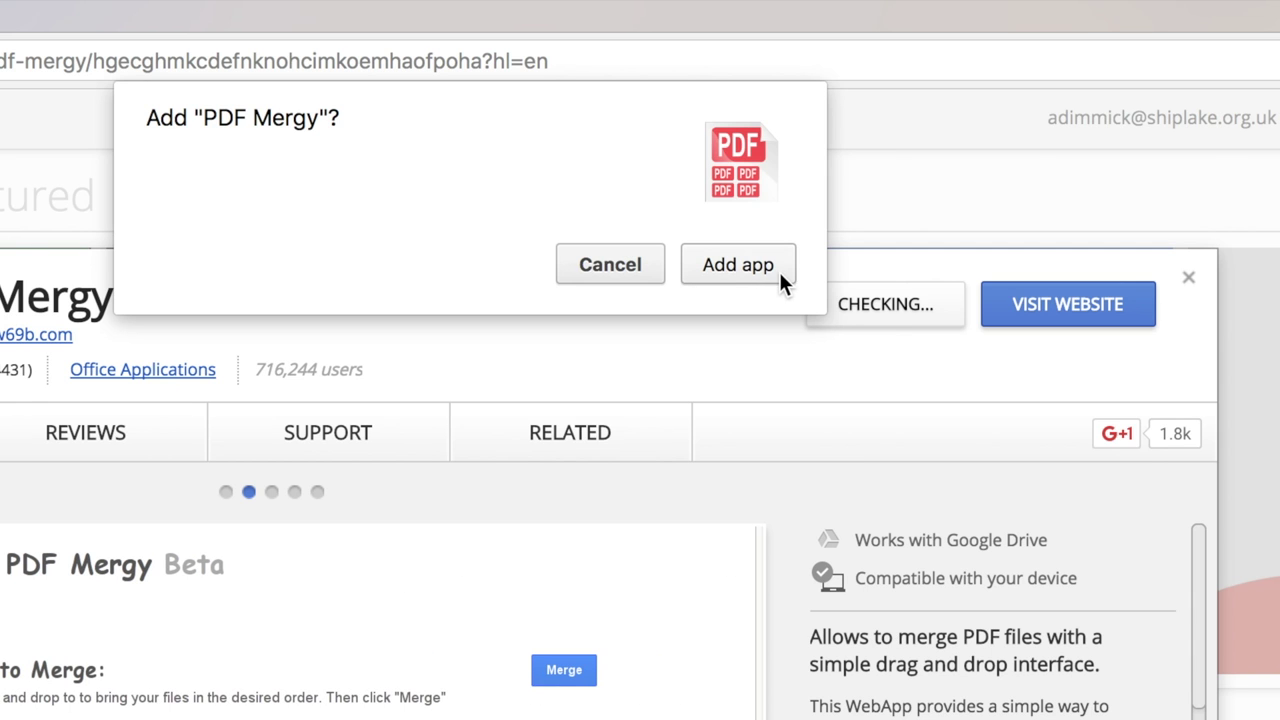
left_click(778, 269)
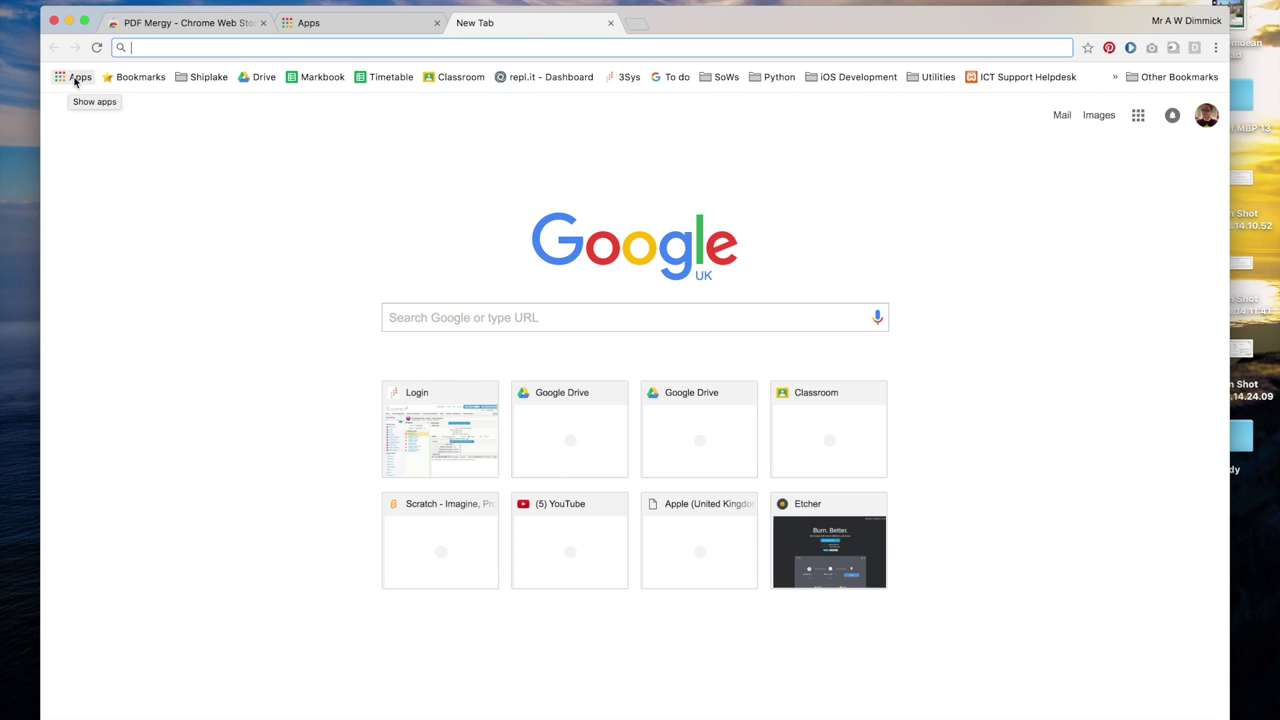
- Launch PDF Mergy and bring up the Google Drive files to choose from, sorted by name
left_click(246, 326)
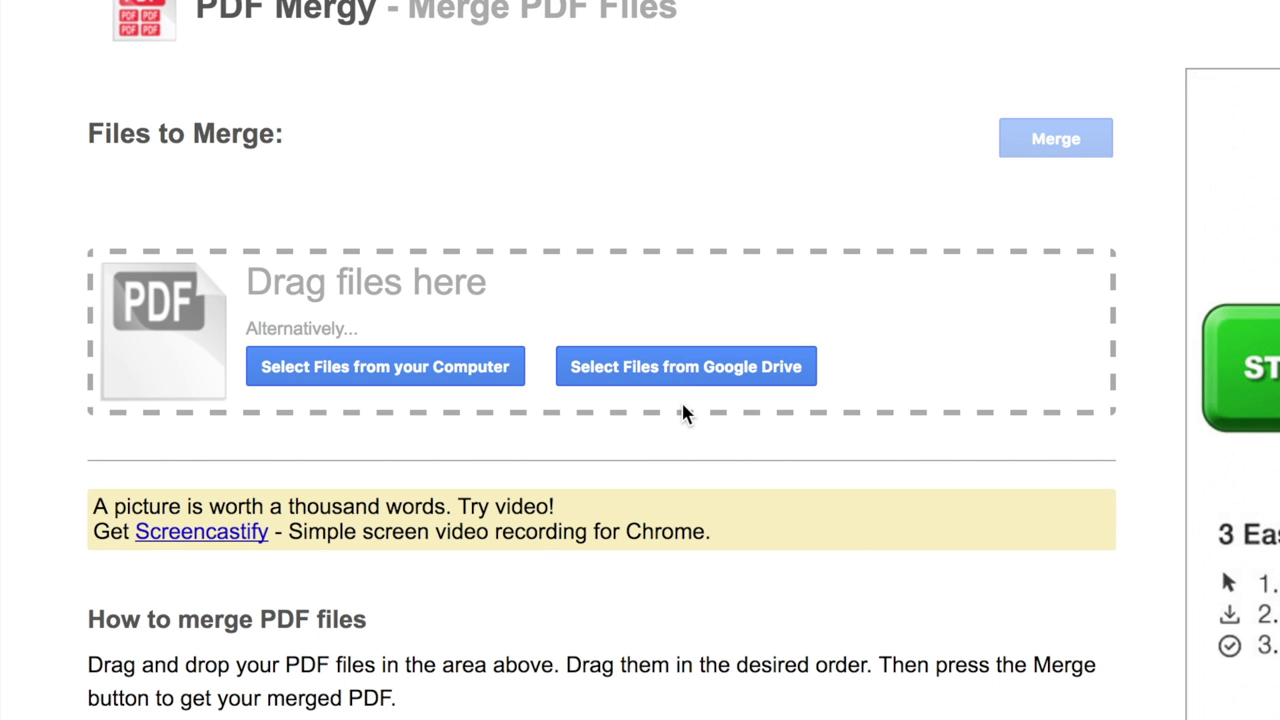
left_click(729, 369)
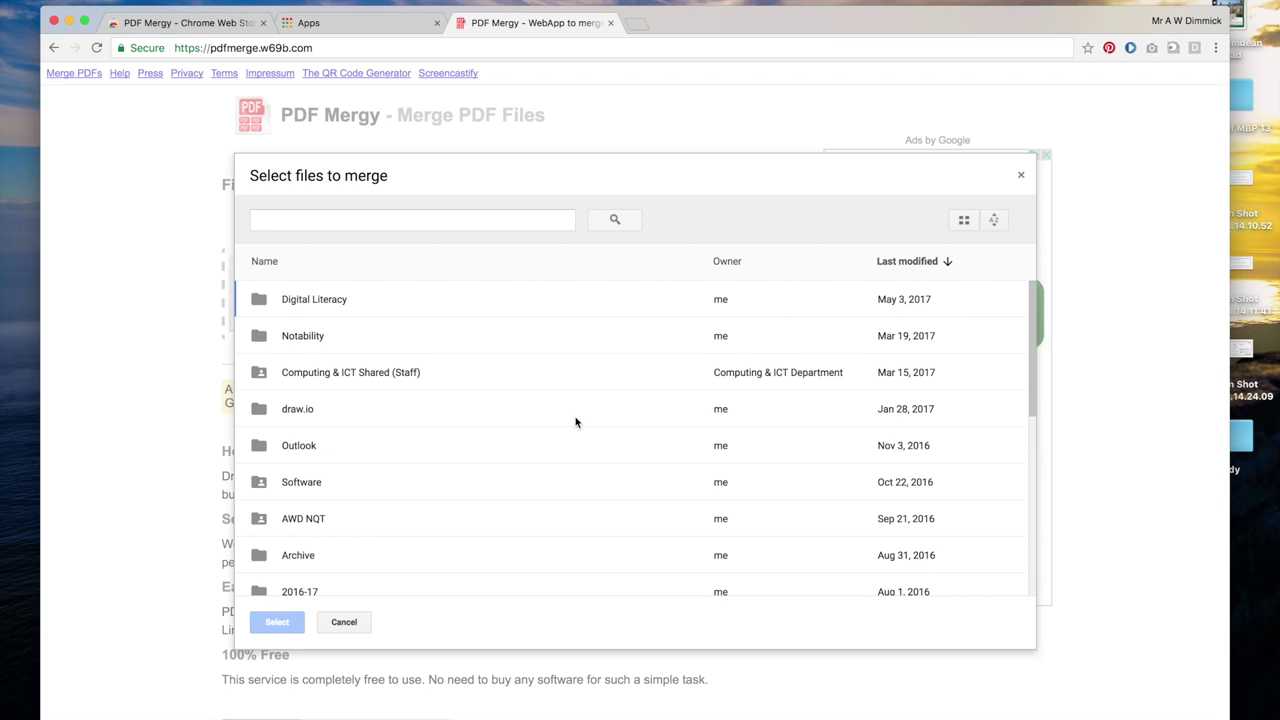
left_click(523, 262)
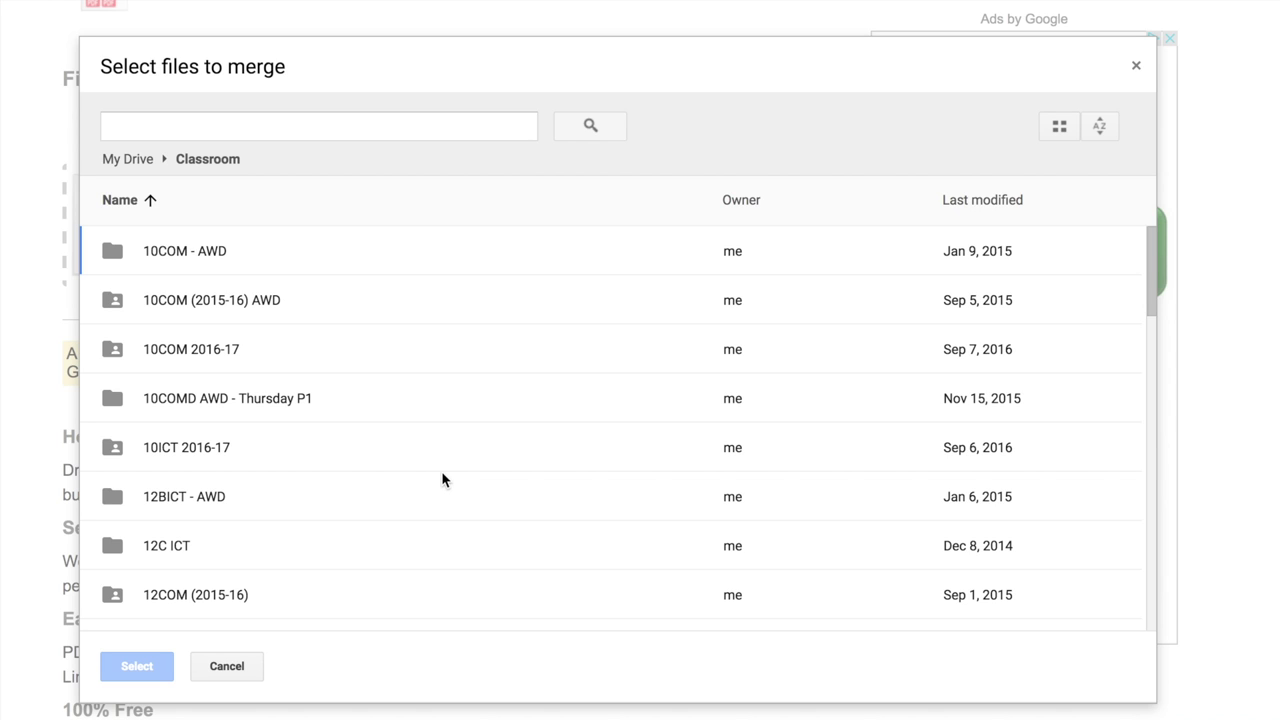
- In the Classroom folder, open 7COM - Titans (Friday) 2016-17 and its End of Year Exam assignment folder
scroll(443, 479, "down", 10)
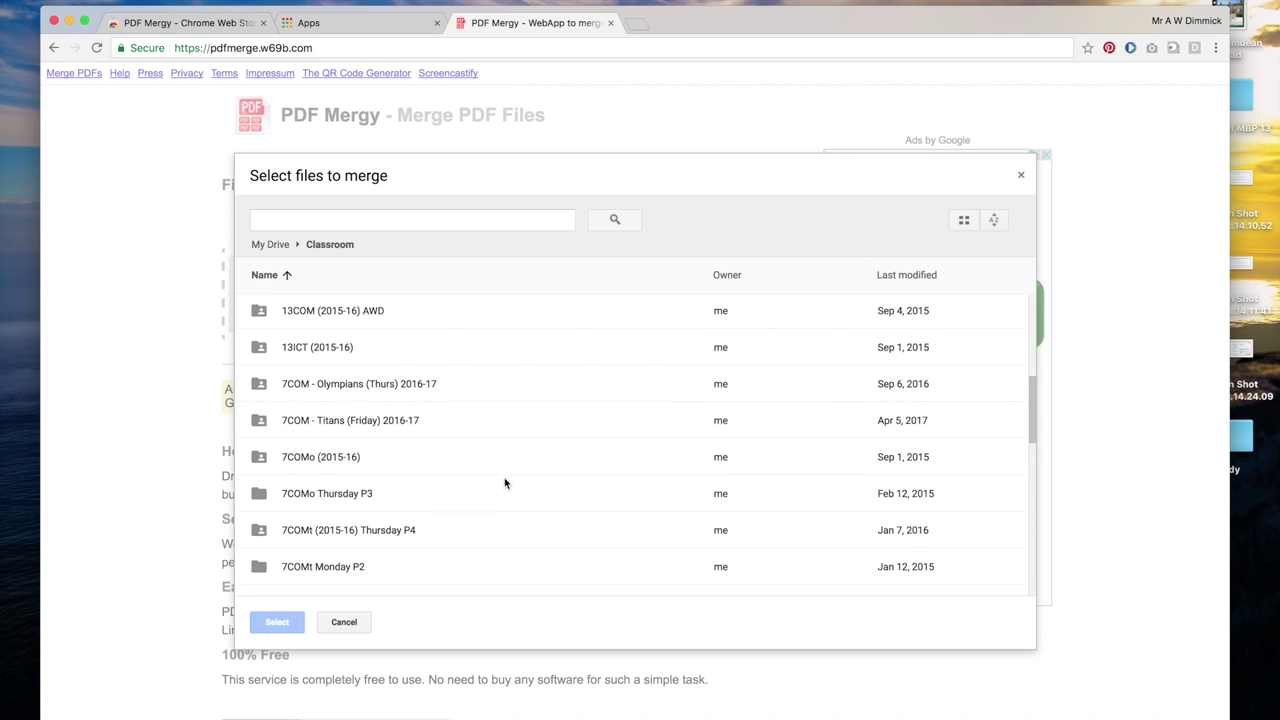
scroll(505, 482, "down", 1)
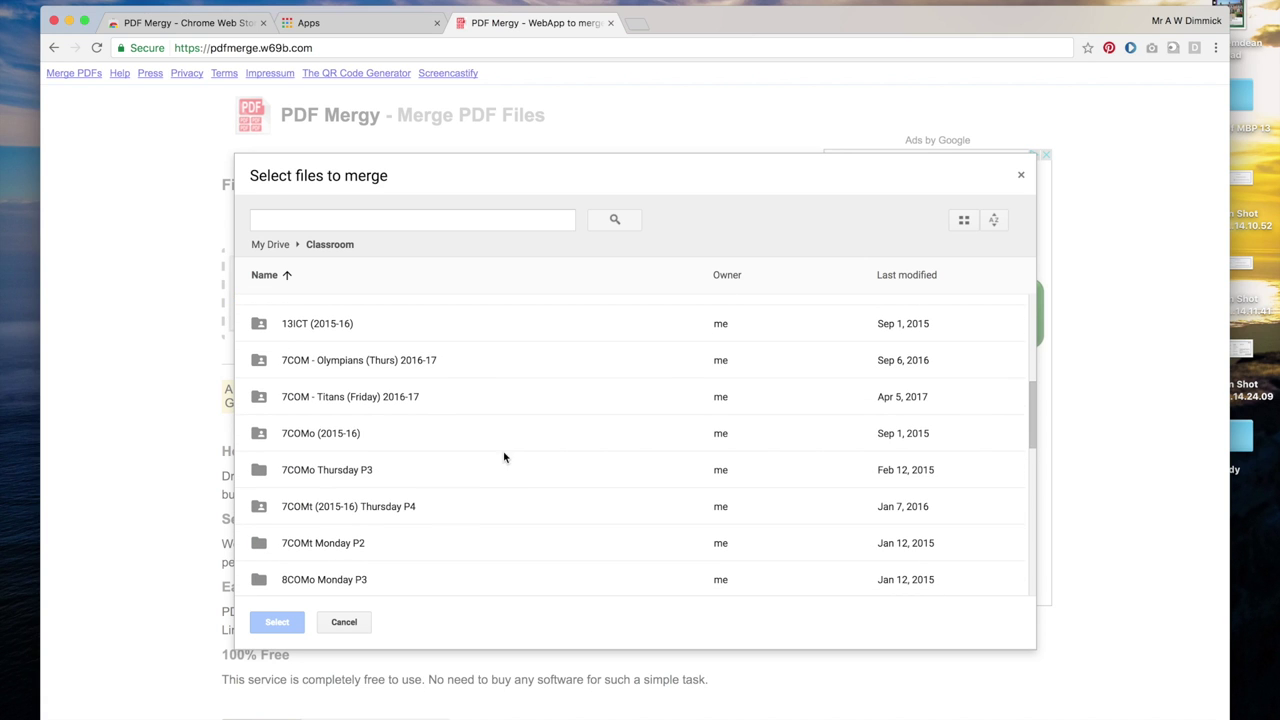
double_click(491, 401)
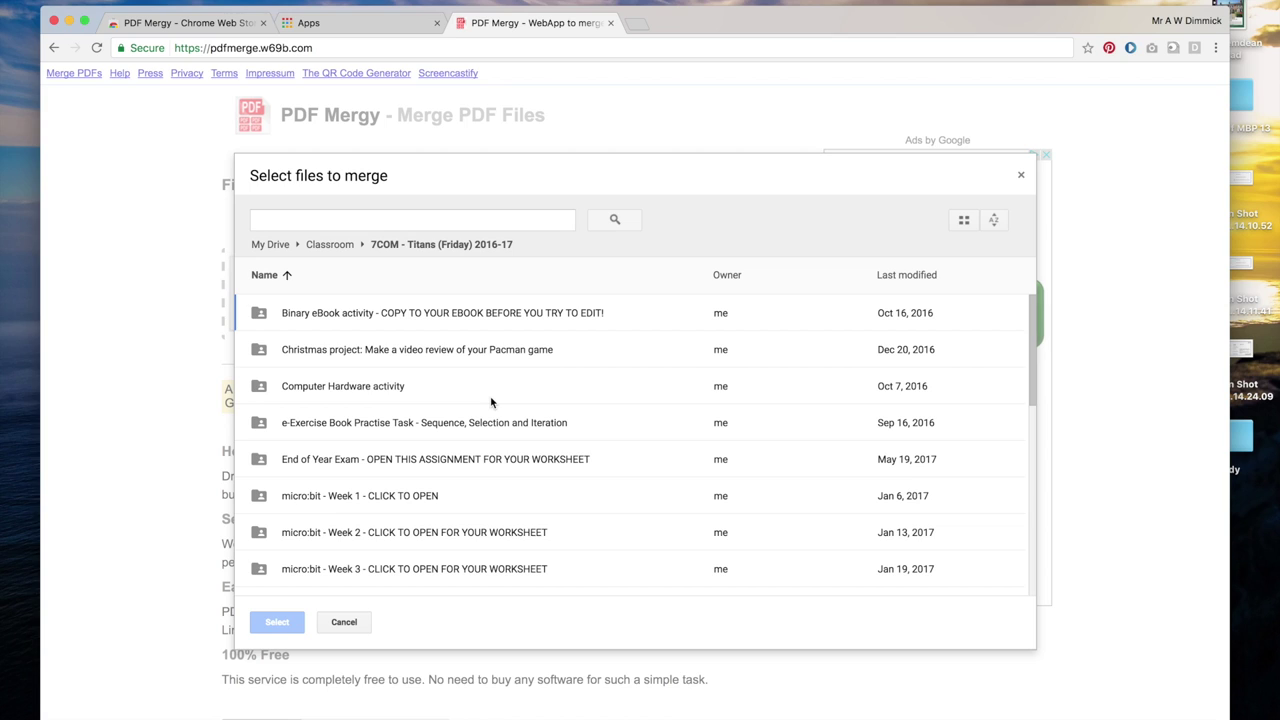
double_click(614, 461)
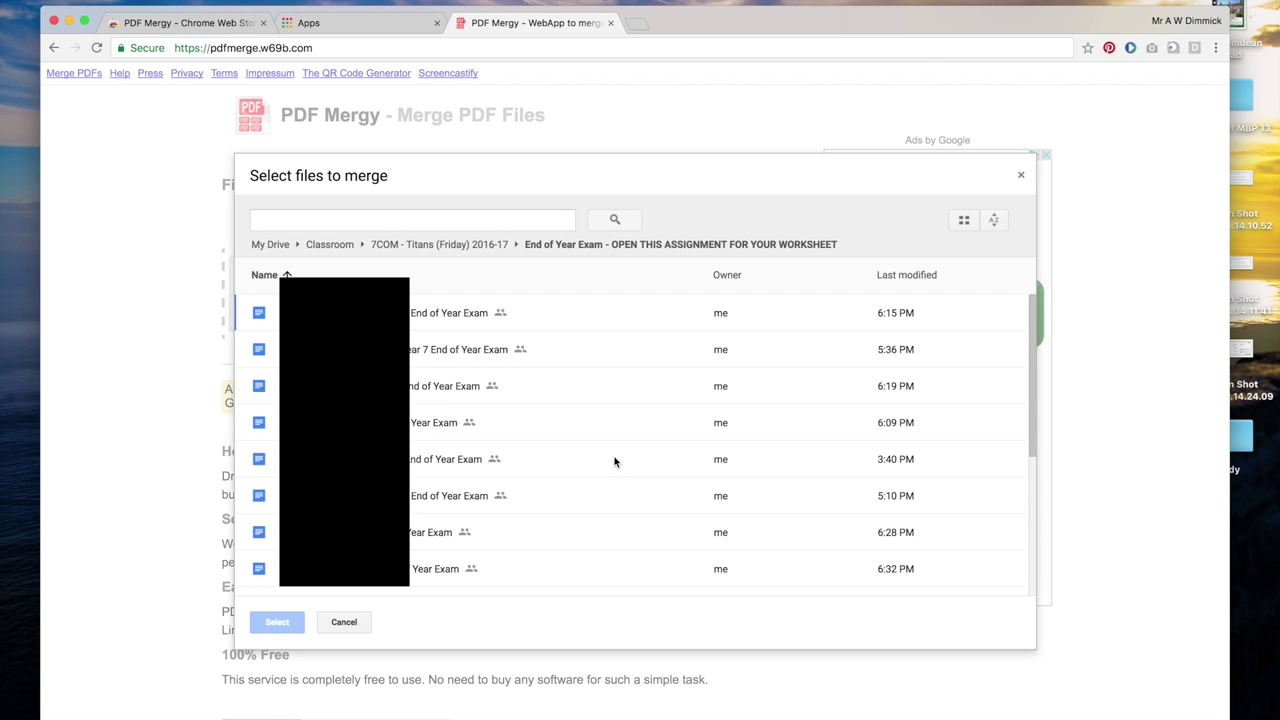
- Add all the End of Year Exam documents in the folder to the merge list and merge them into one PDF
left_click(623, 313)
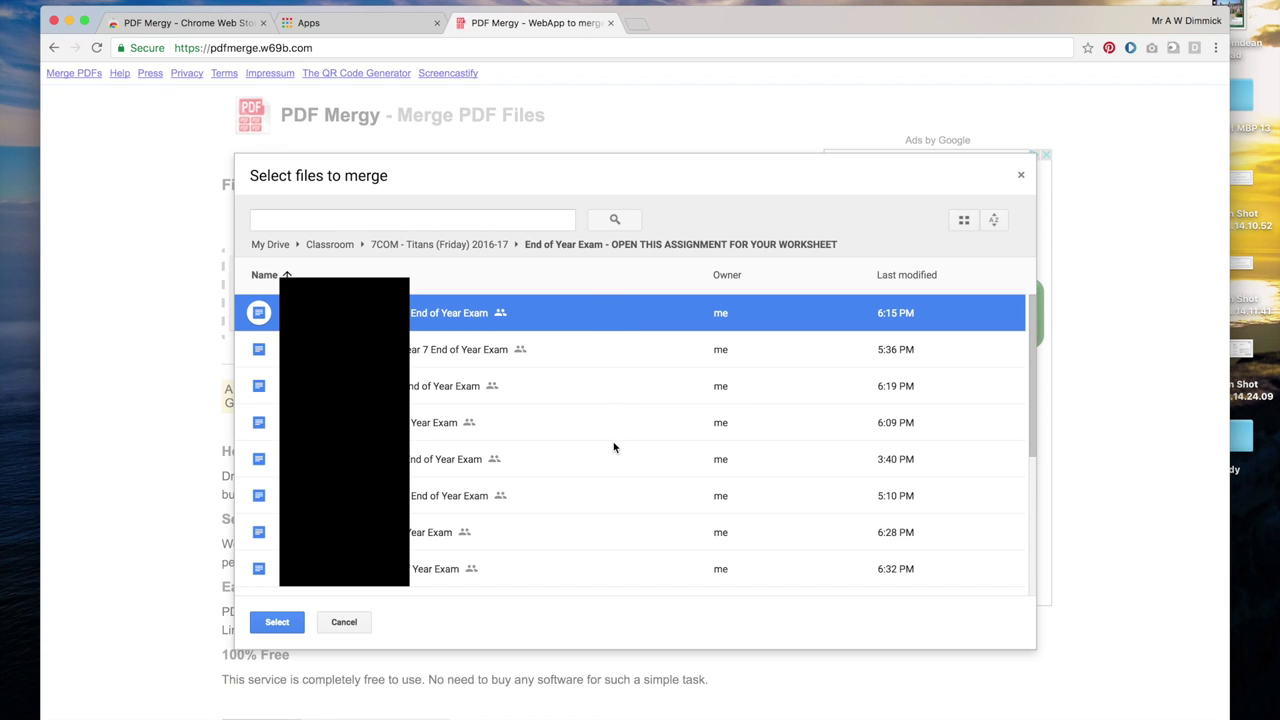
scroll(613, 445, "down", 2)
scroll(613, 445, "down", 5)
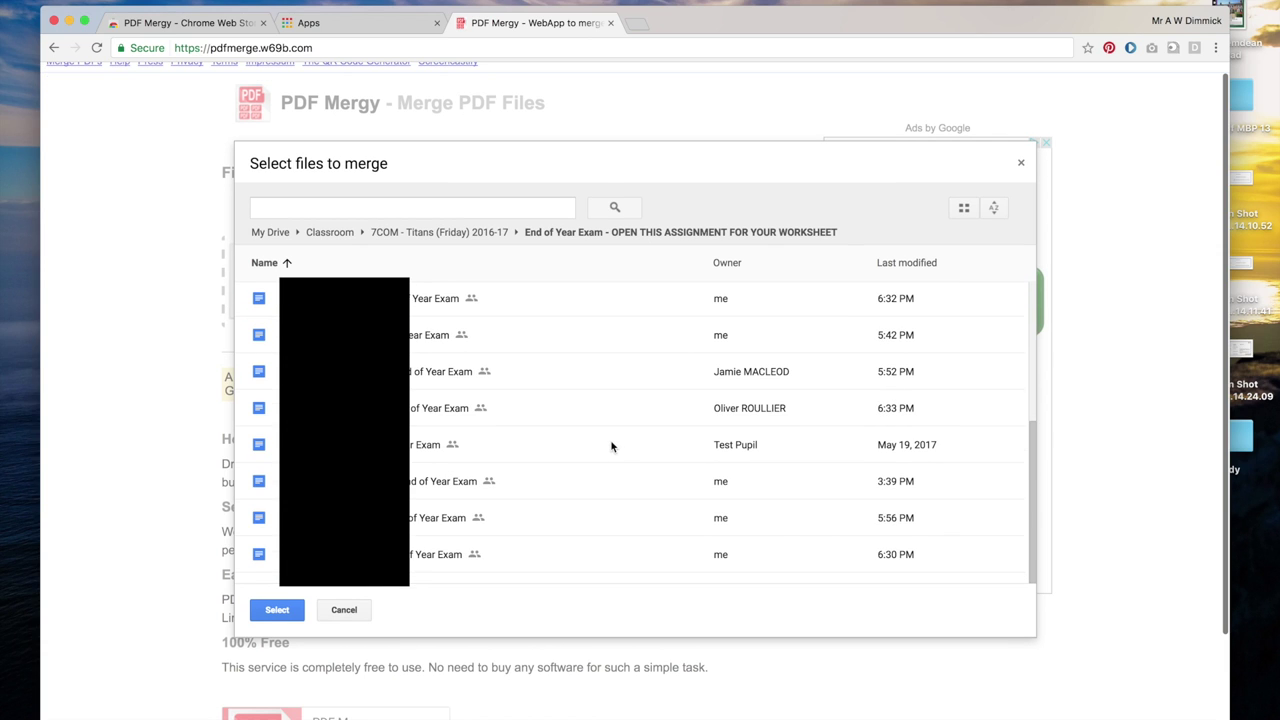
left_click(548, 563, "shift")
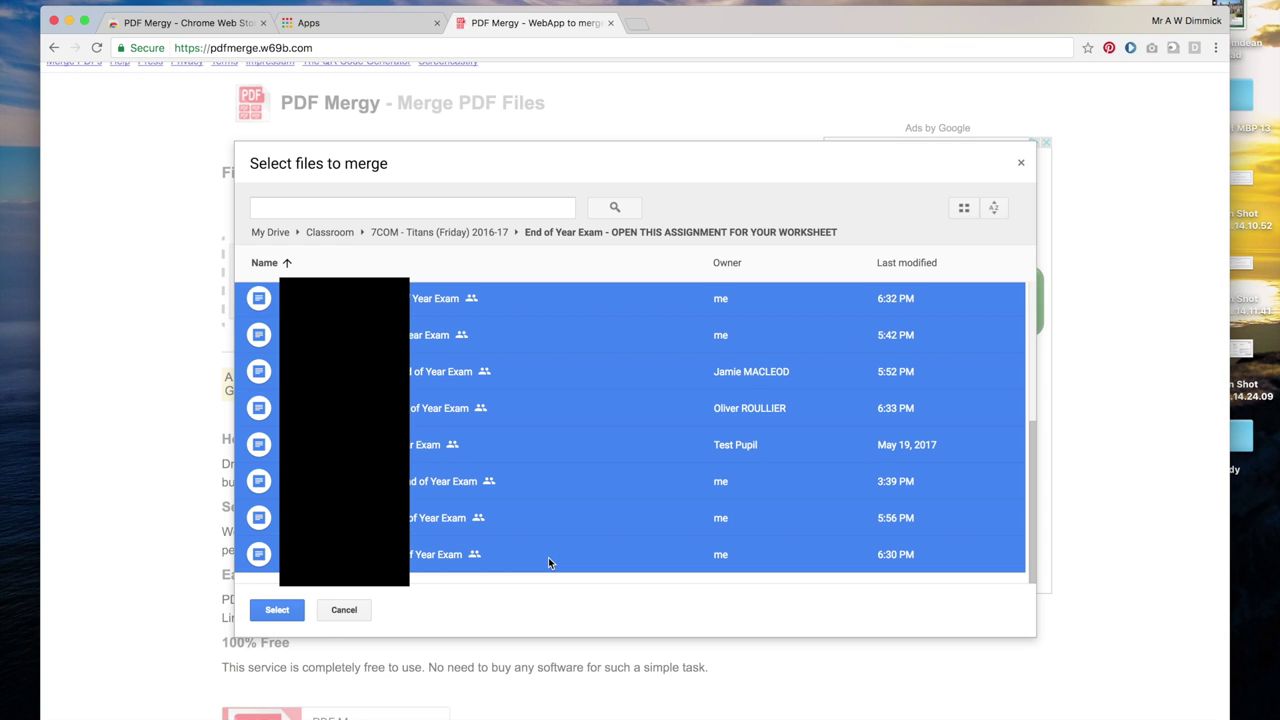
scroll(560, 515, "up", 3)
scroll(560, 515, "down", 2)
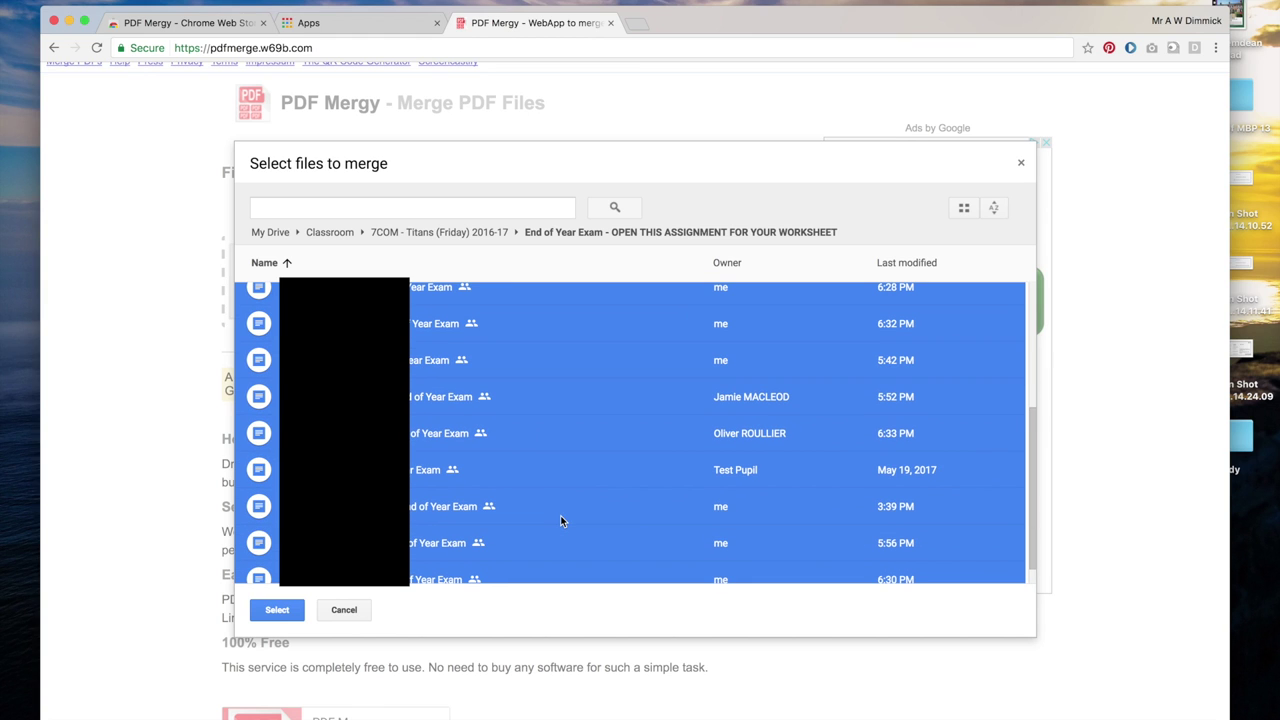
left_click(277, 610)
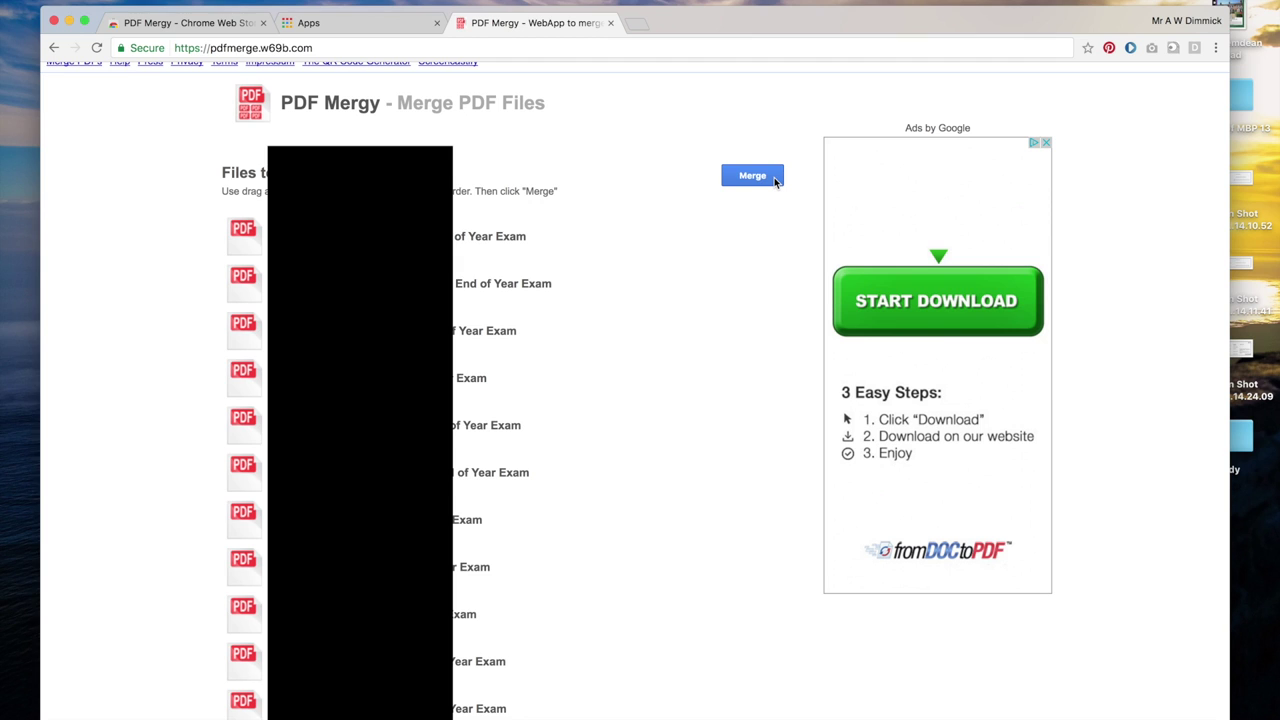
left_click(775, 179)
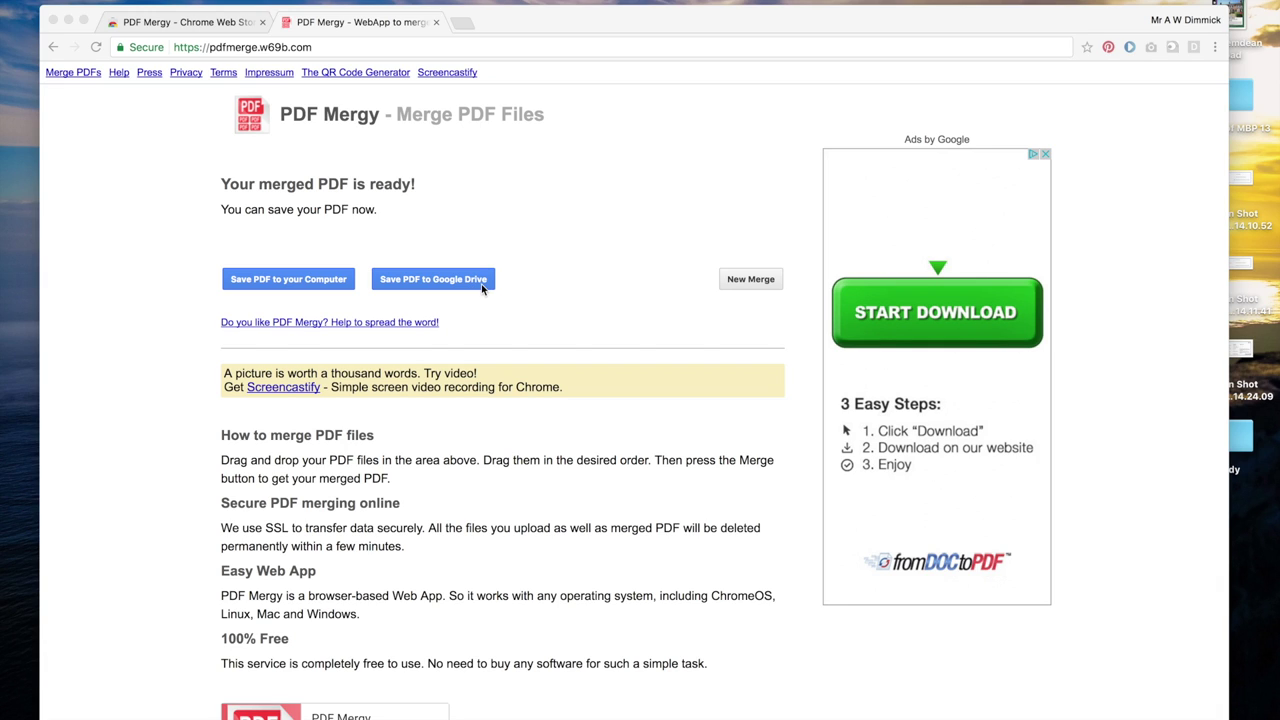
- Save the merged PDF to the computer with the filename 7COMt - EOY.pdf
left_click(332, 286)
left_click(332, 288)
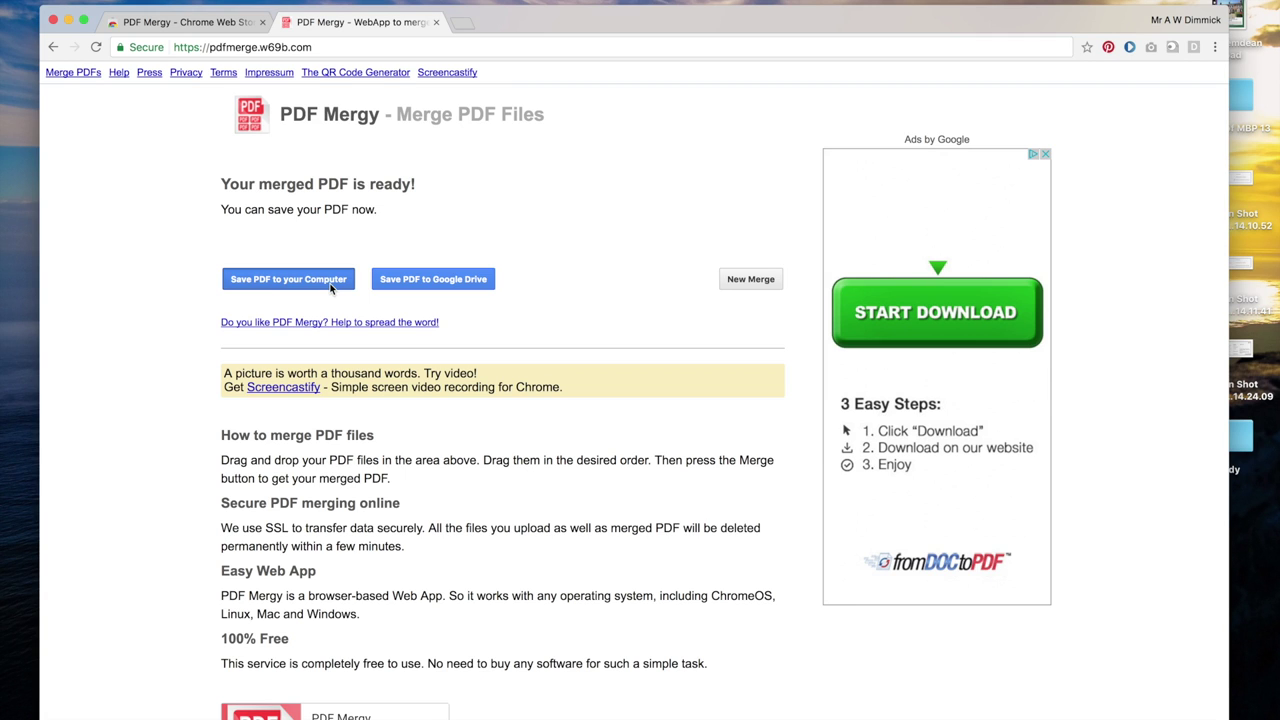
double_click(518, 408)
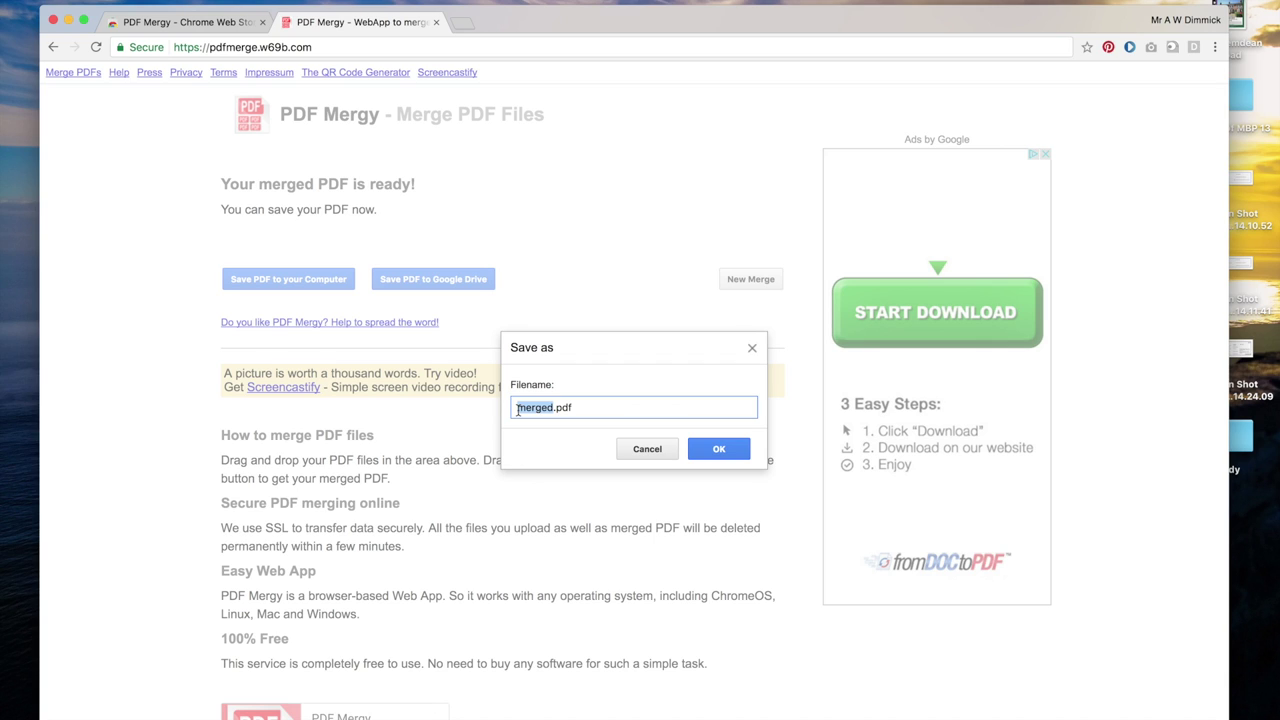
type("7COMt - EOY")
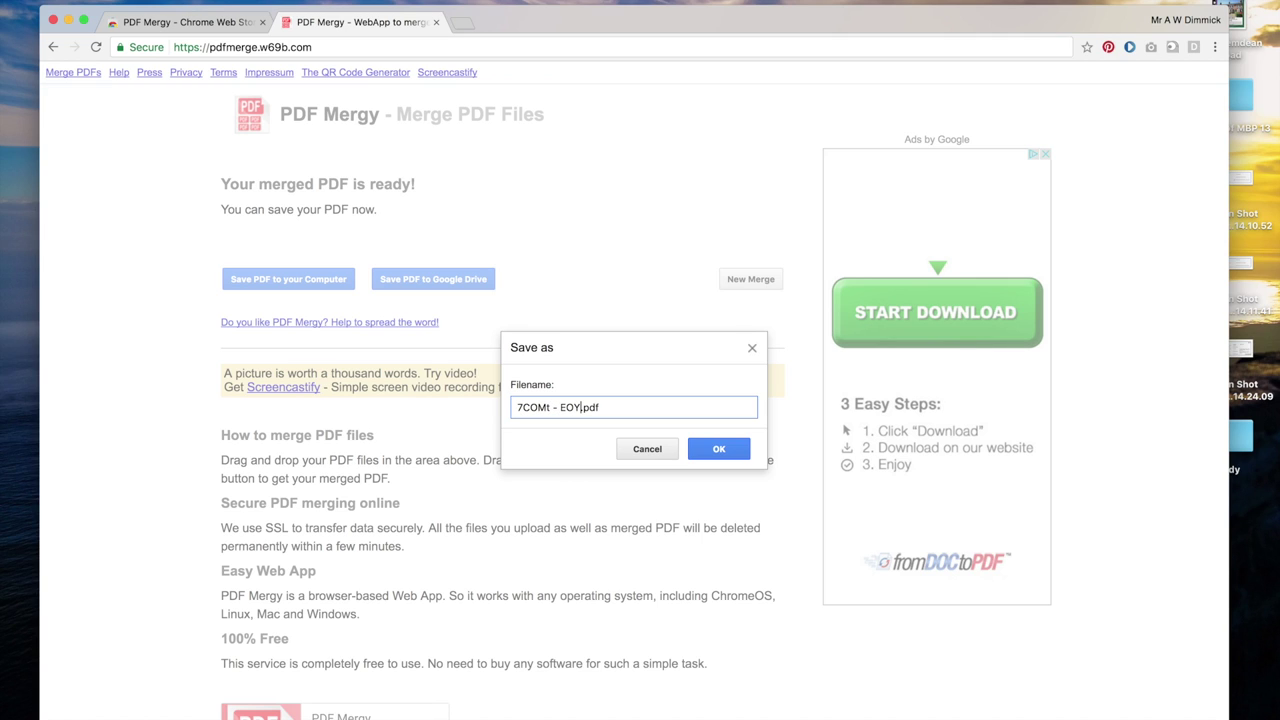
left_click(741, 452)
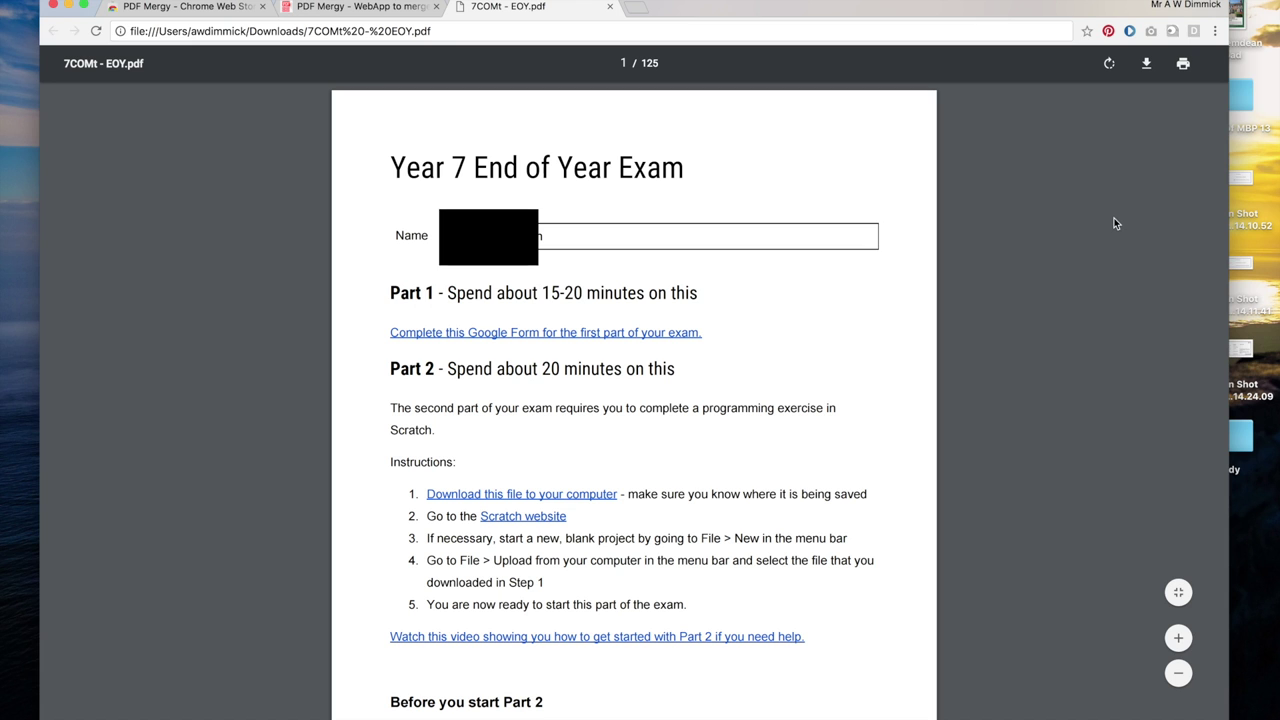
- Read through the merged 7COMt - EOY.pdf, examining the pupils' exam answers and the marking comments that follow each paper
scroll(1116, 220, "down", 1)
scroll(1116, 220, "down", 15)
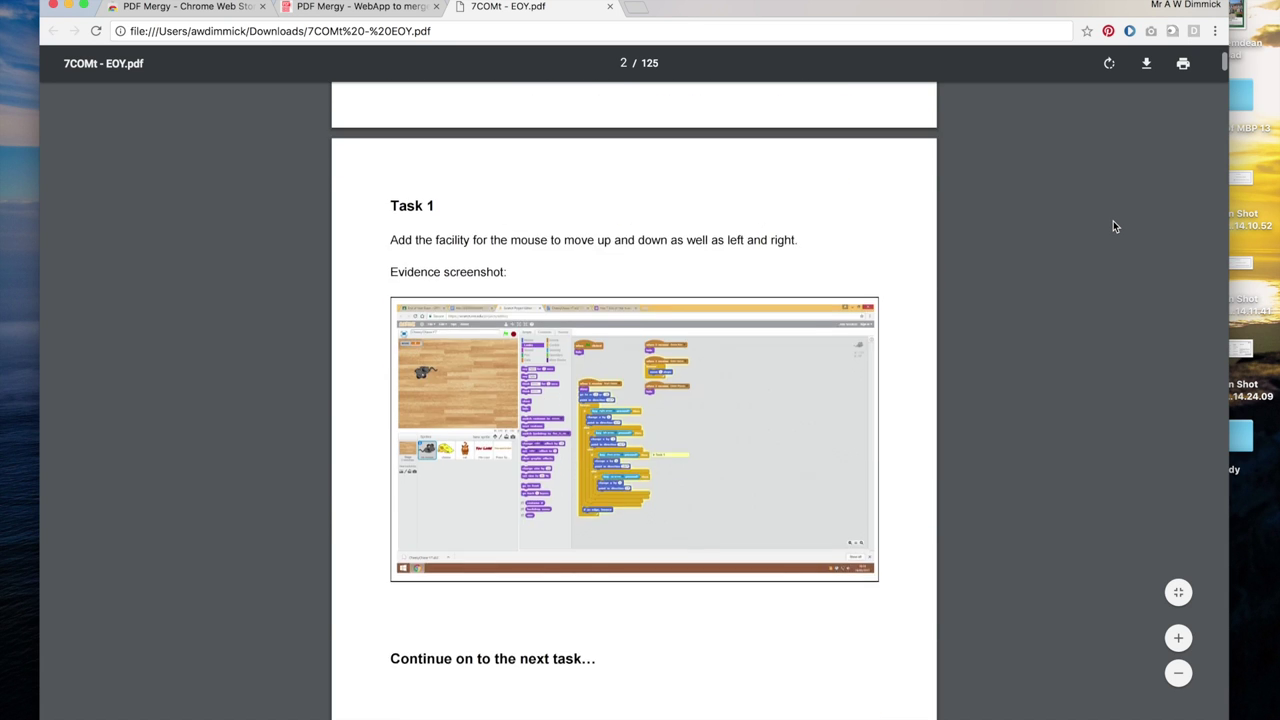
scroll(1114, 224, "down", 15)
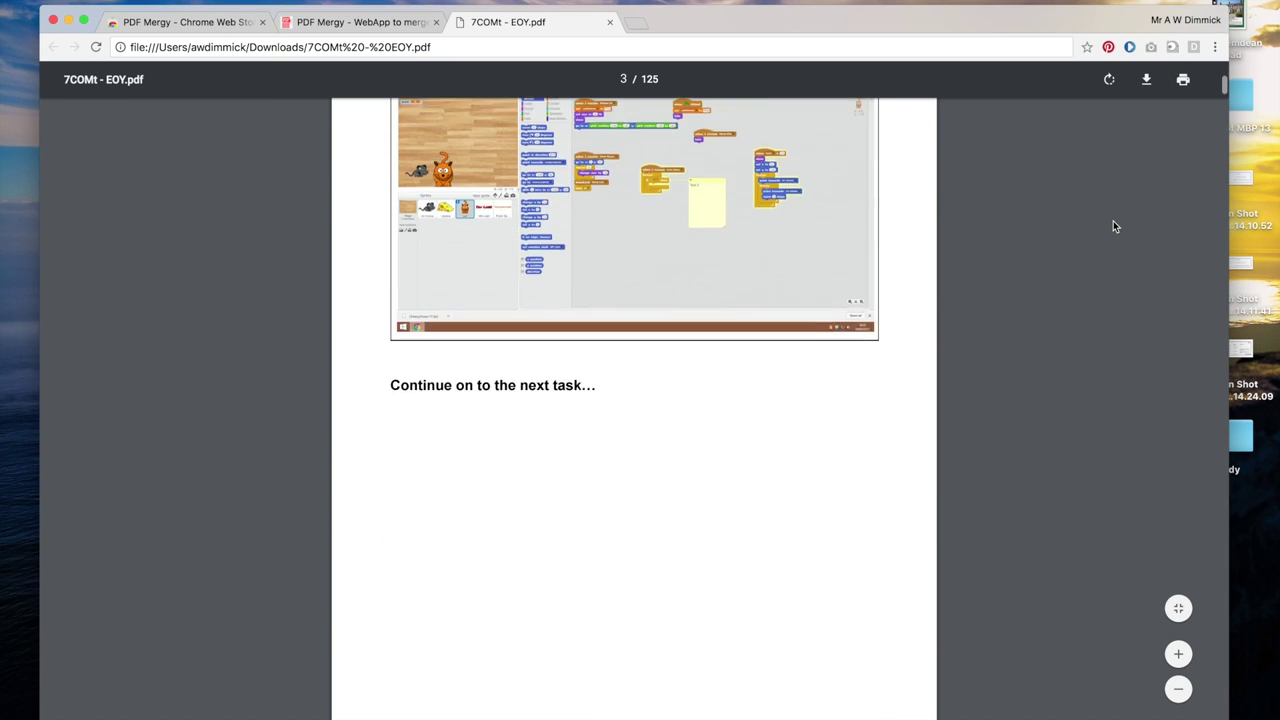
scroll(1115, 226, "down", 15)
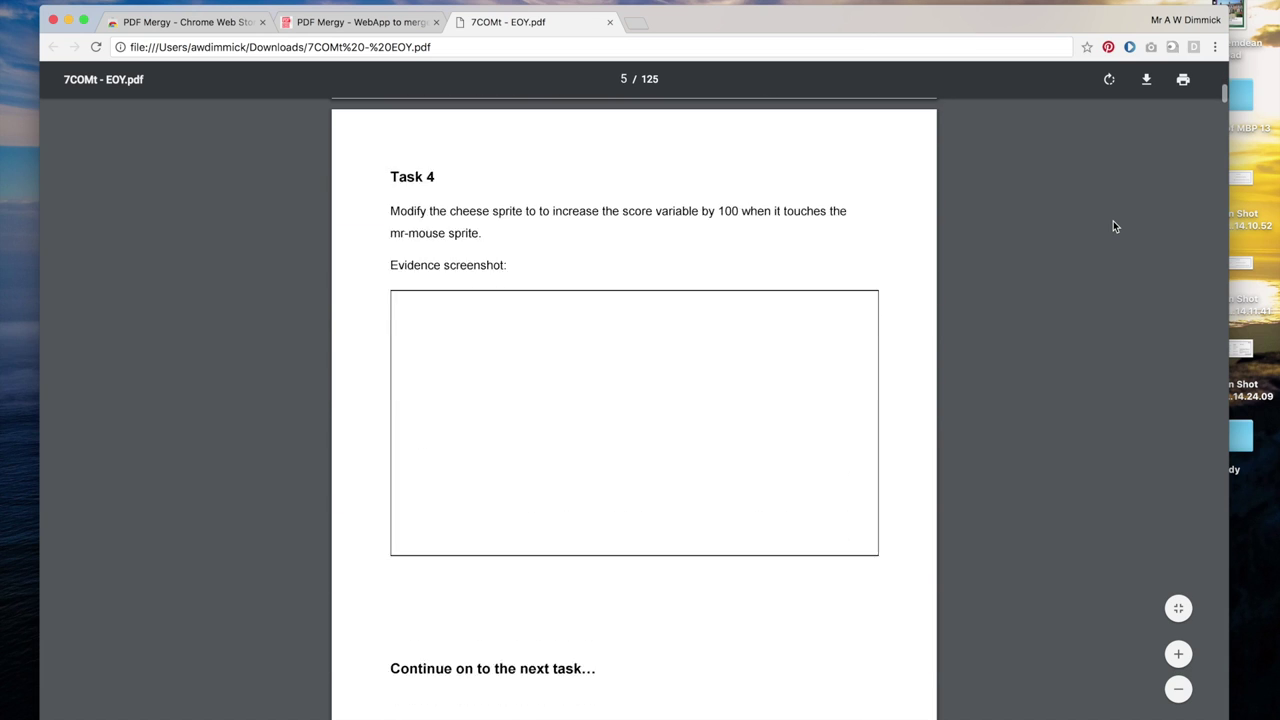
scroll(1115, 226, "down", 15)
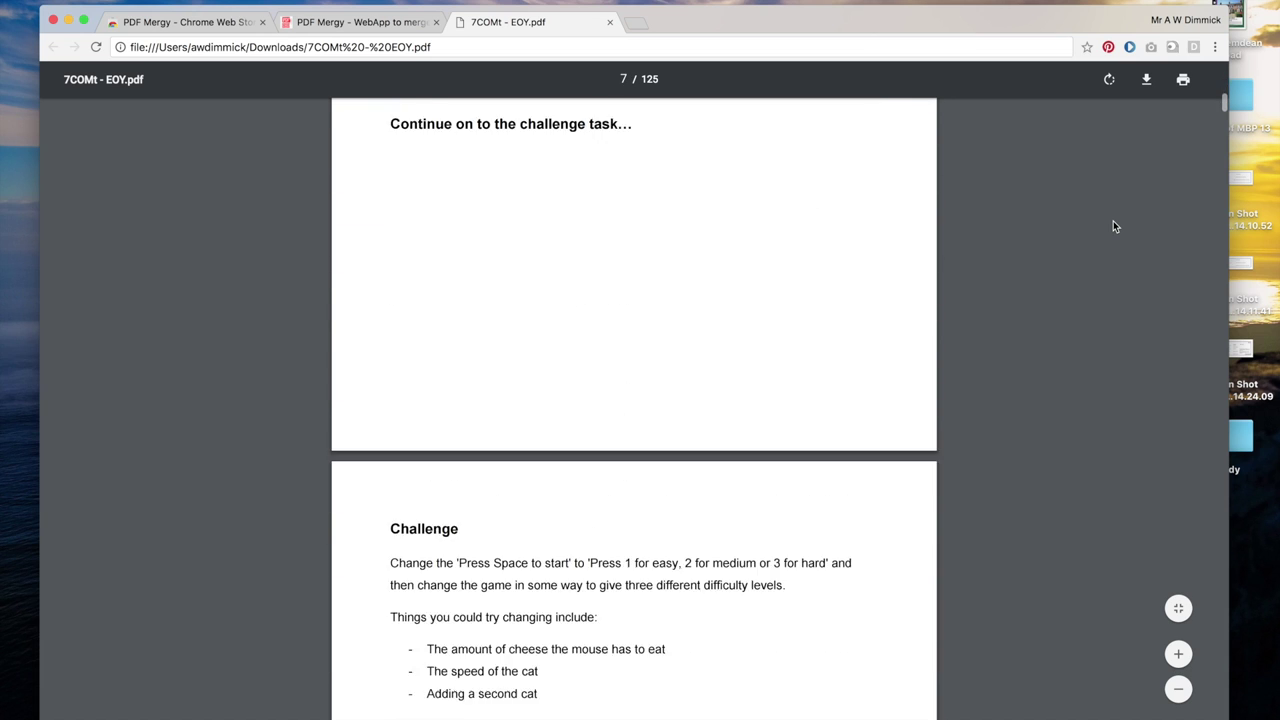
scroll(1115, 226, "down", 15)
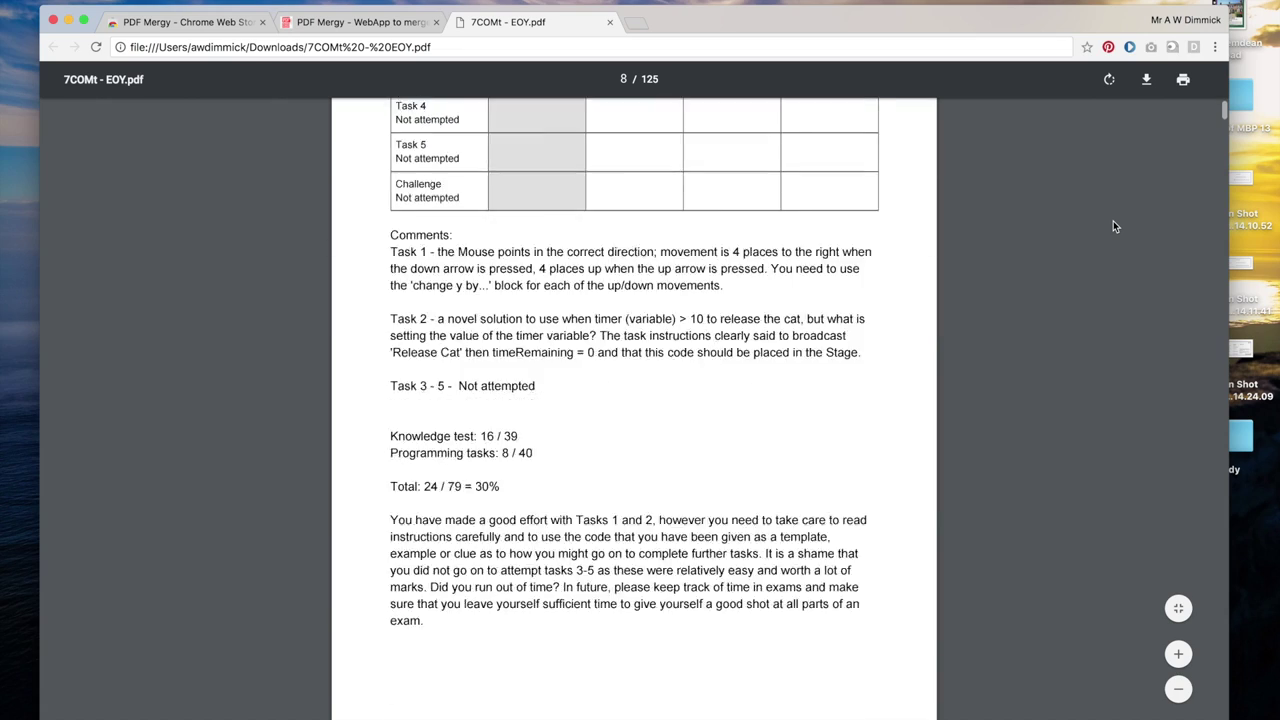
scroll(1115, 226, "down", 15)
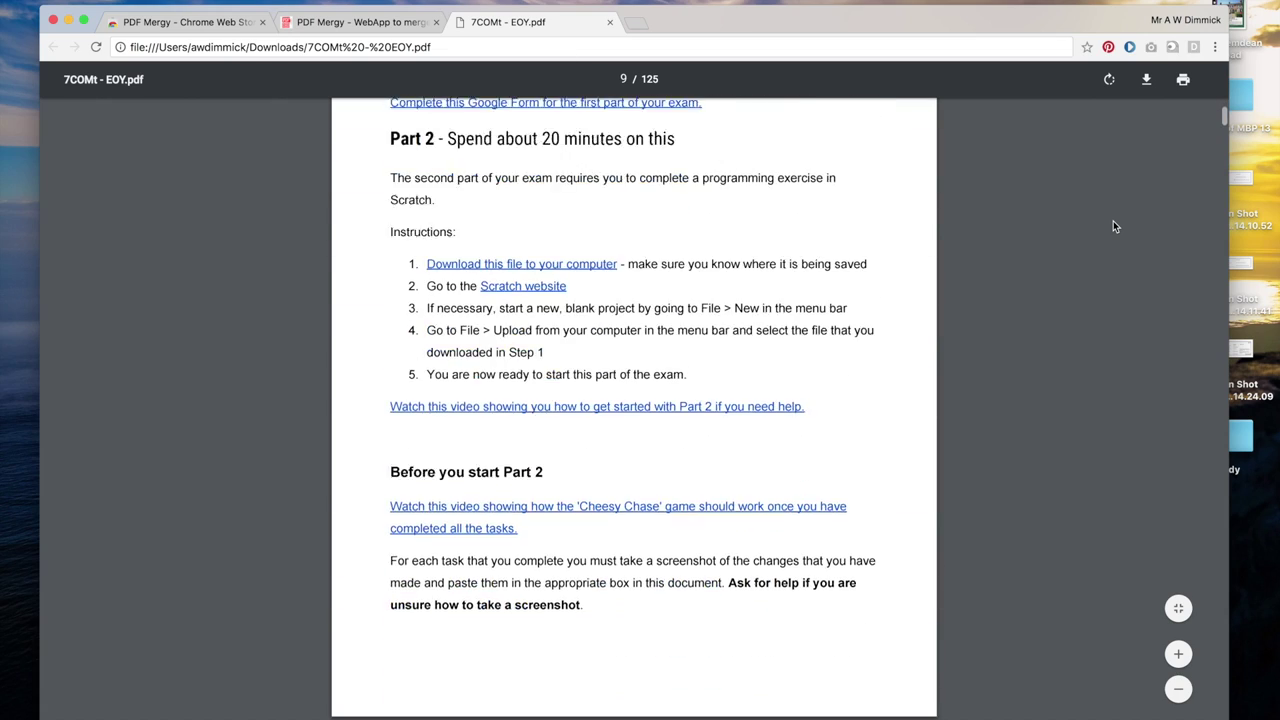
scroll(1115, 226, "down", 15)
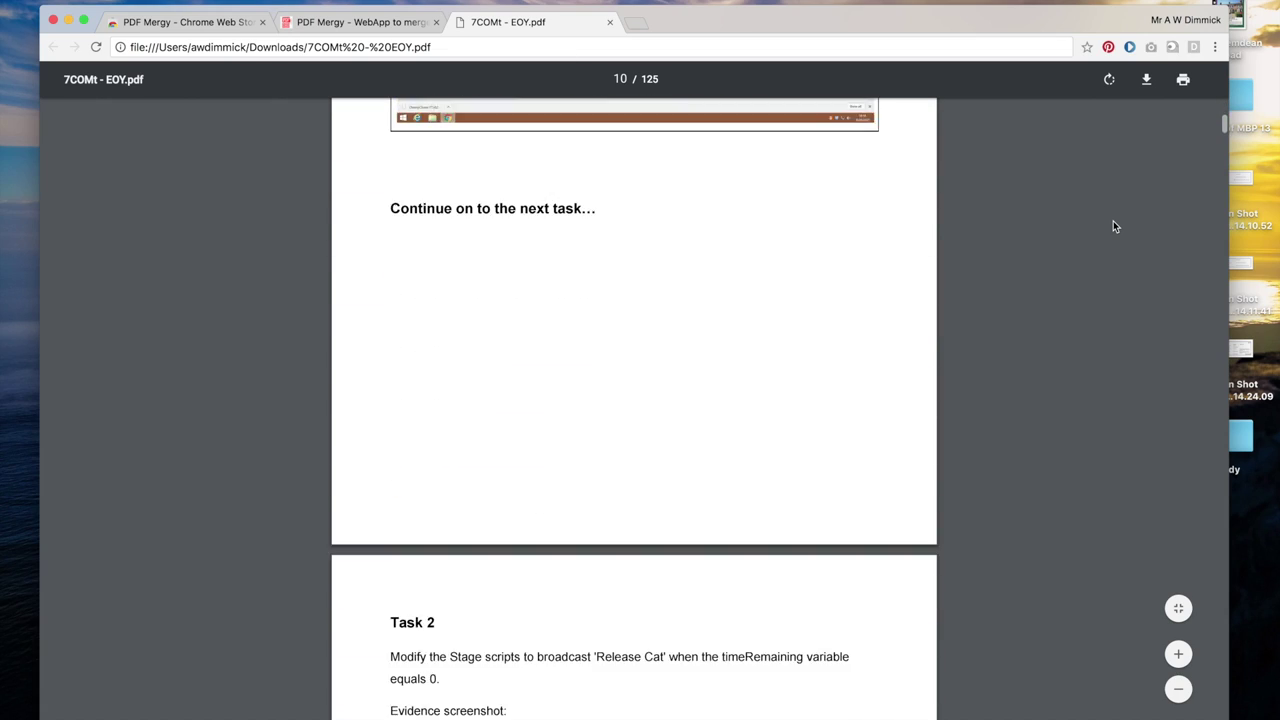
scroll(1115, 226, "down", 15)
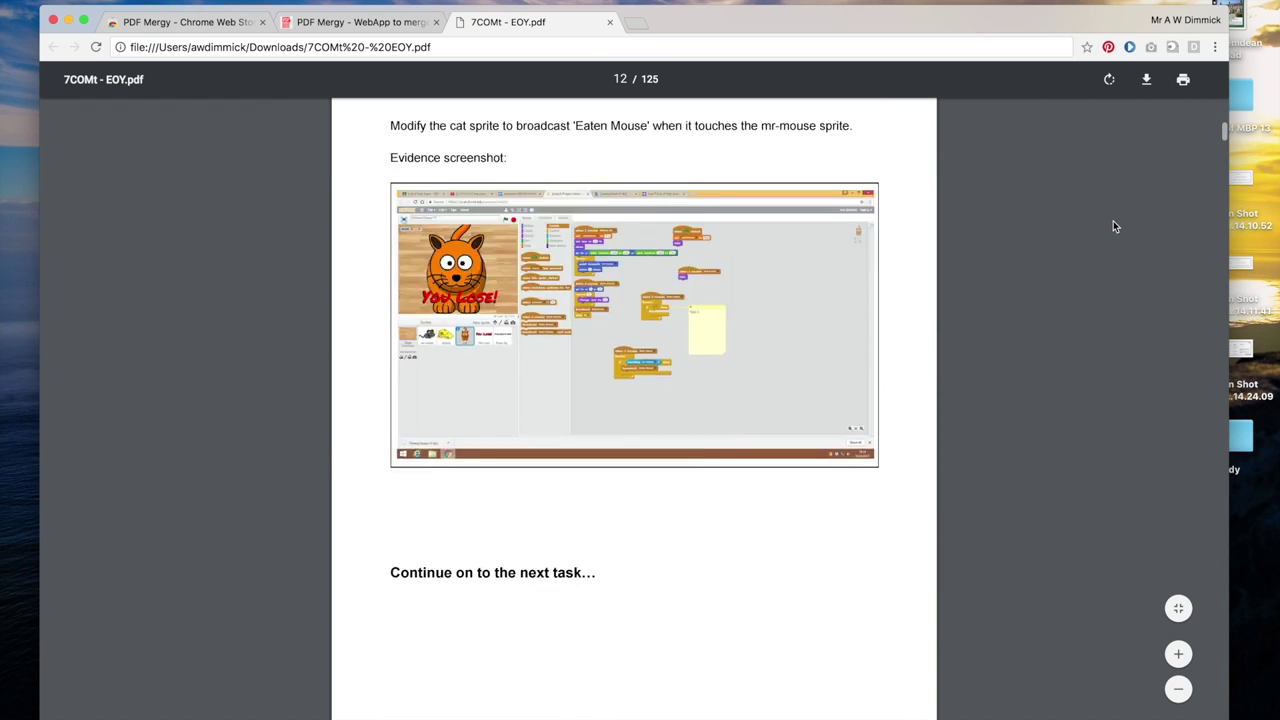
scroll(1115, 226, "down", 15)
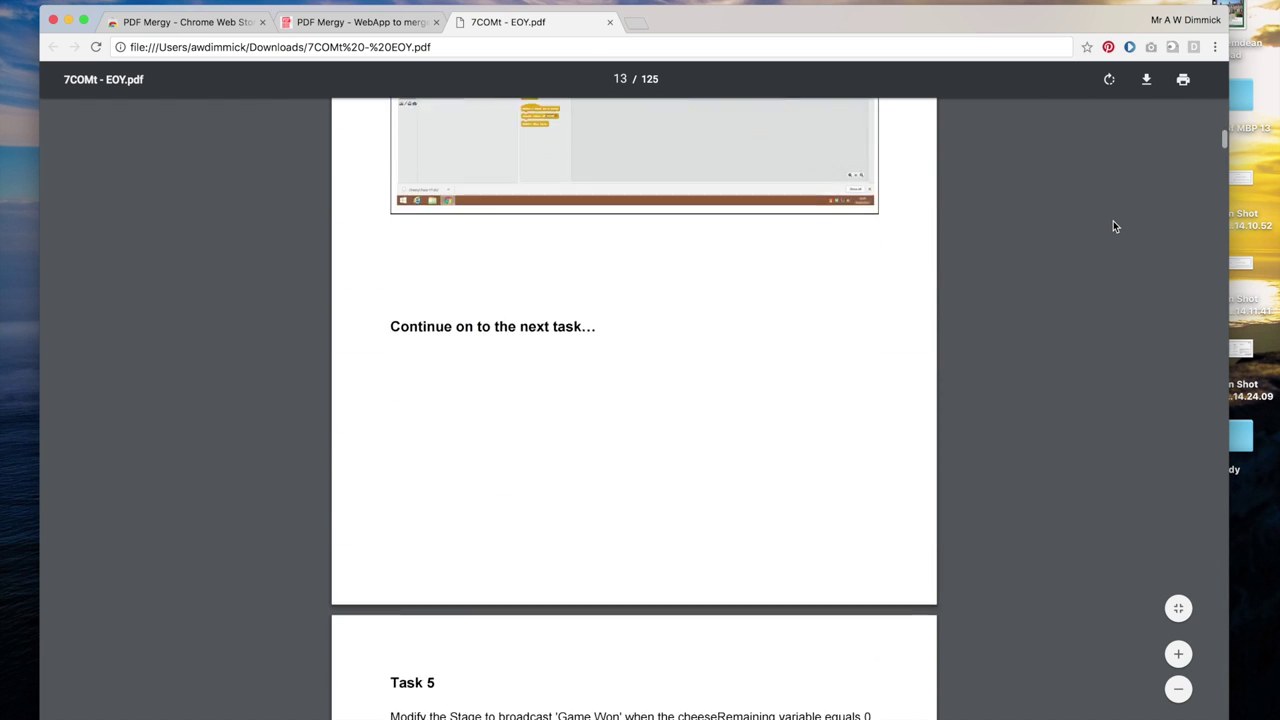
scroll(1115, 226, "down", 15)
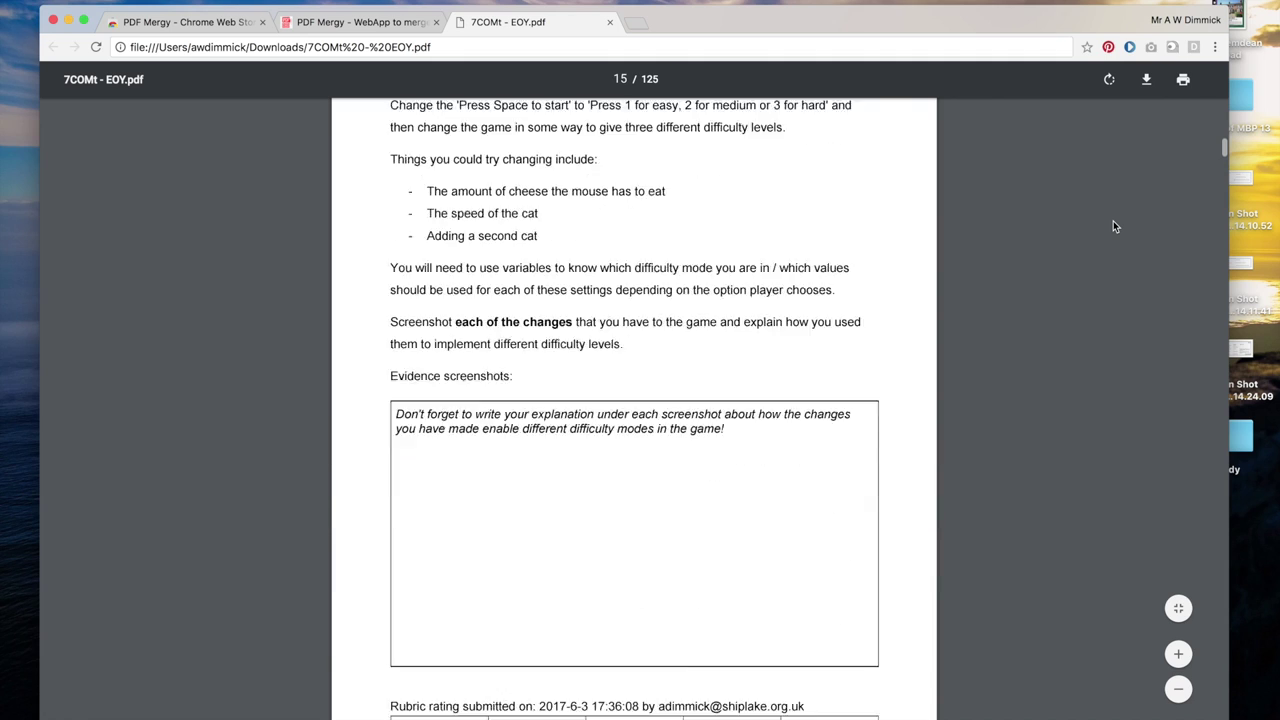
scroll(1115, 226, "down", 15)
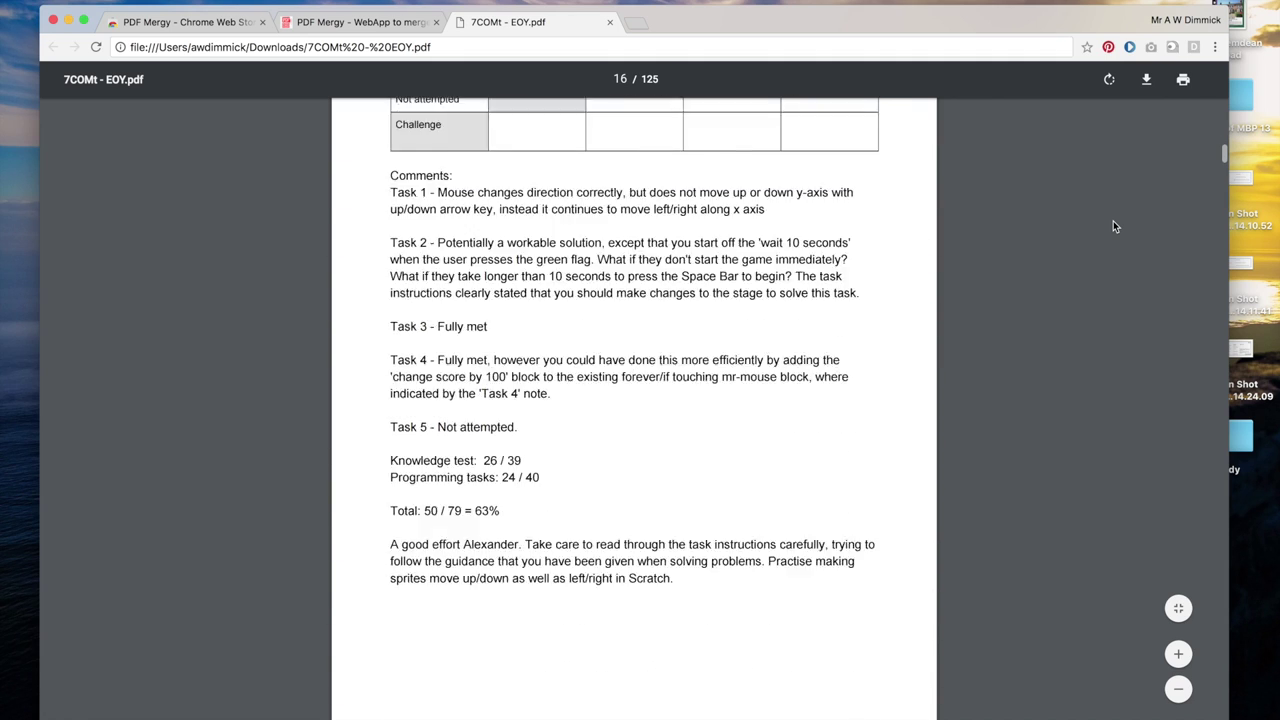
scroll(1115, 226, "down", 15)
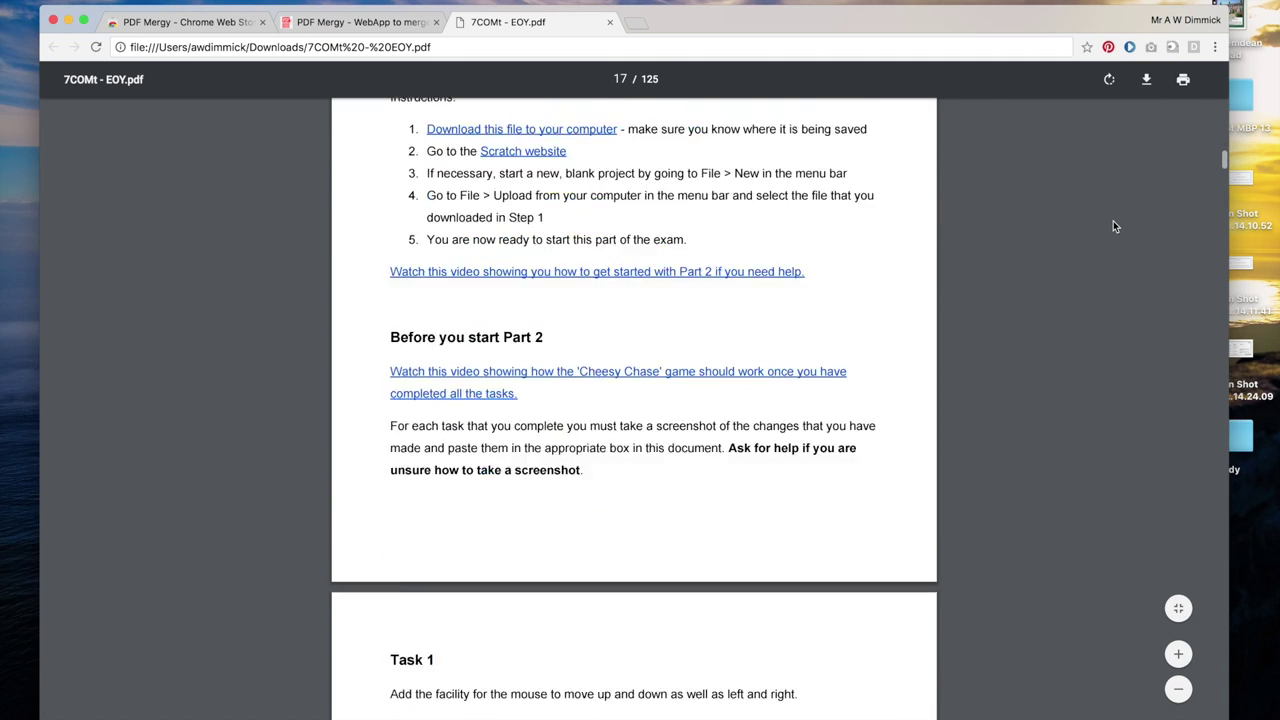